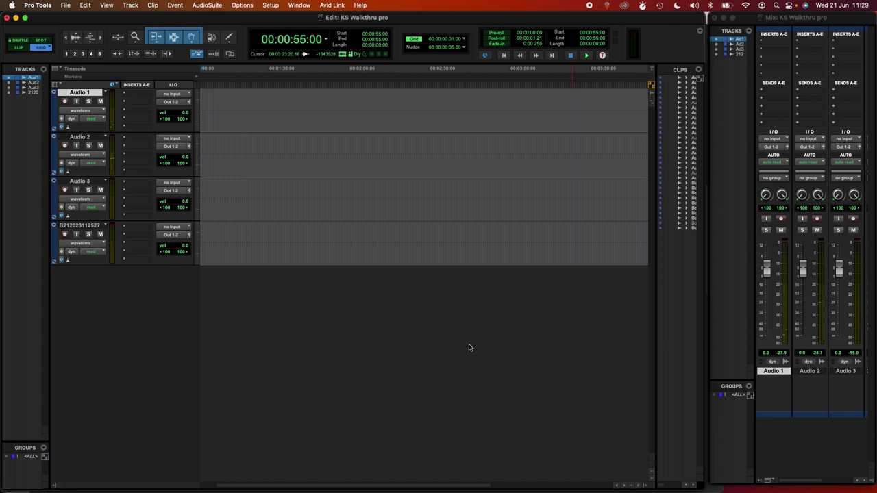
Create a new stereo instrument track, Inst 1
key("super+shift+n")
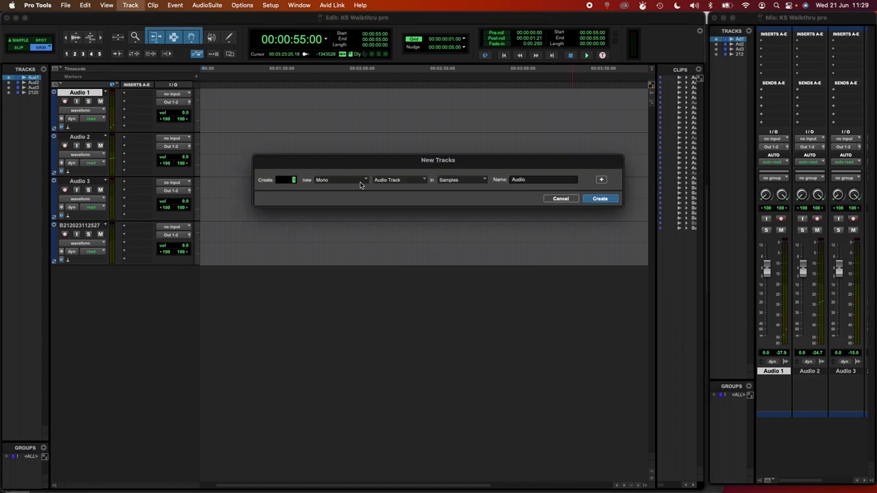
left_click(361, 182)
left_click(360, 191)
left_click(404, 179)
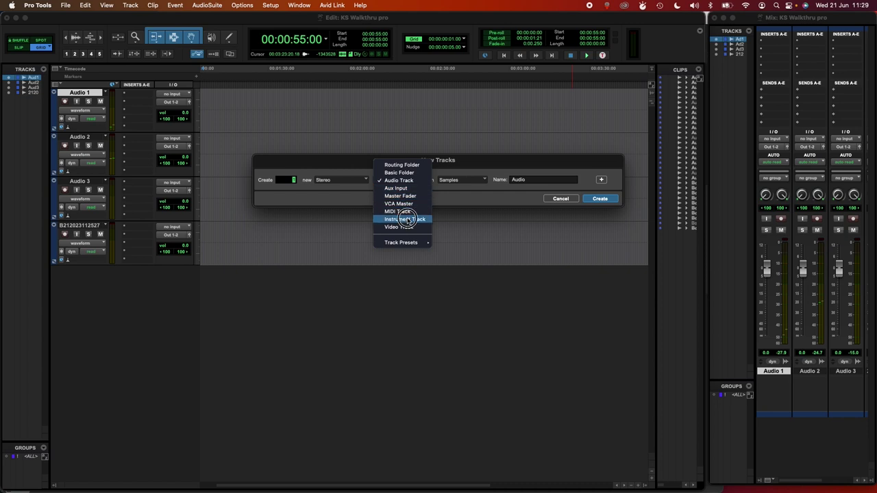
left_click(409, 221)
key("Return")
Insert the Krotos Studio (stereo) instrument plug-in on Inst 1
left_click(137, 94)
mouse_move(168, 94)
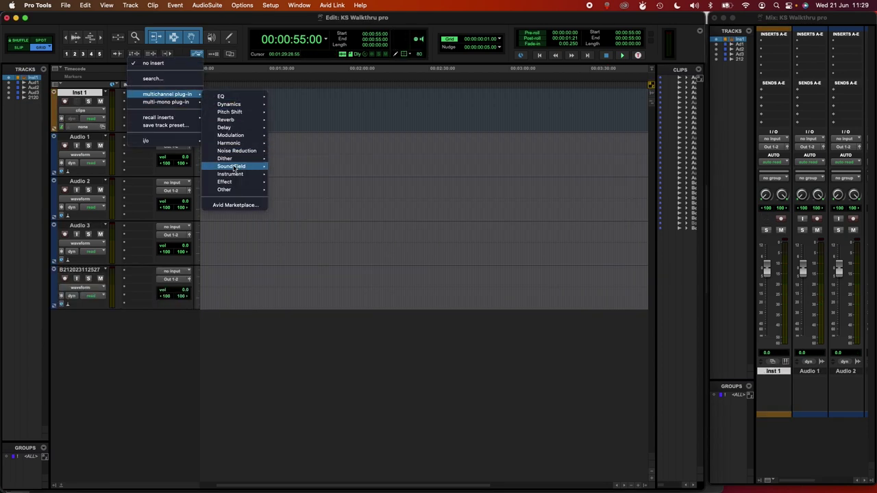
mouse_move(232, 174)
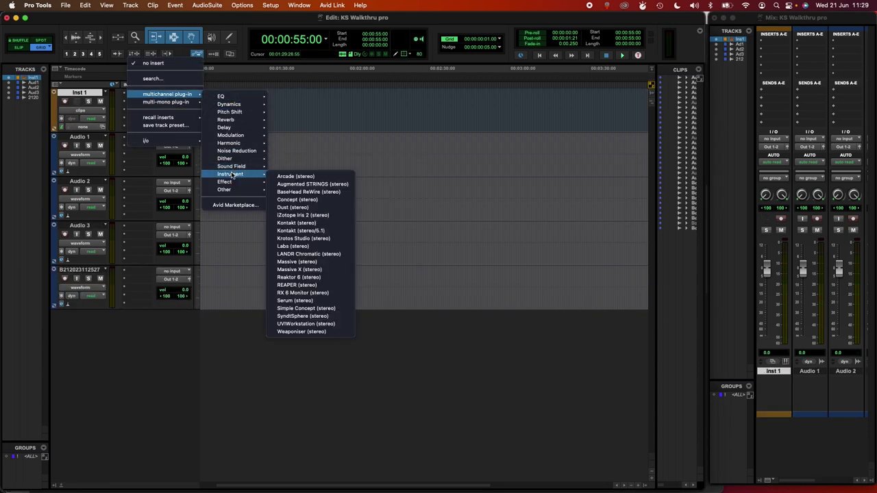
left_click(327, 240)
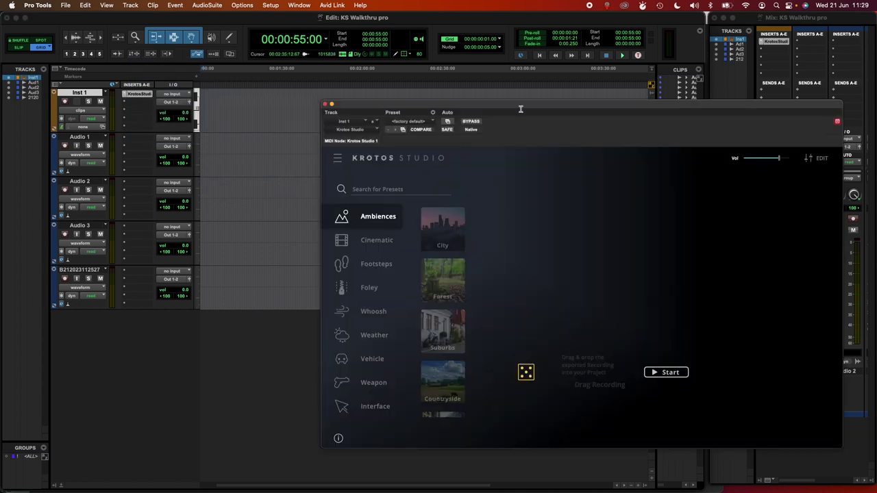
Move the Krotos Studio plug-in window slightly lower
mouse_move(528, 102)
left_mouse_down()
mouse_move(517, 118)
mouse_move(527, 115)
left_mouse_up()
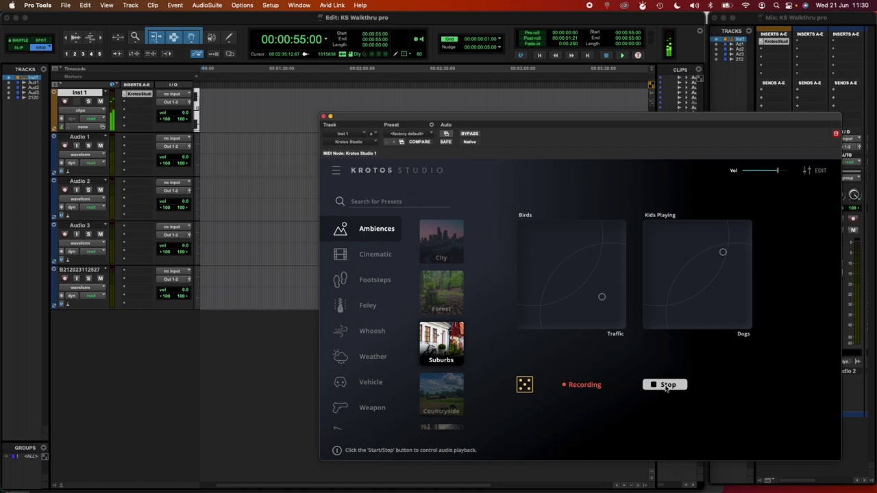
Stop the Krotos recording and drag it into the Edit window as a new track
left_click(667, 386)
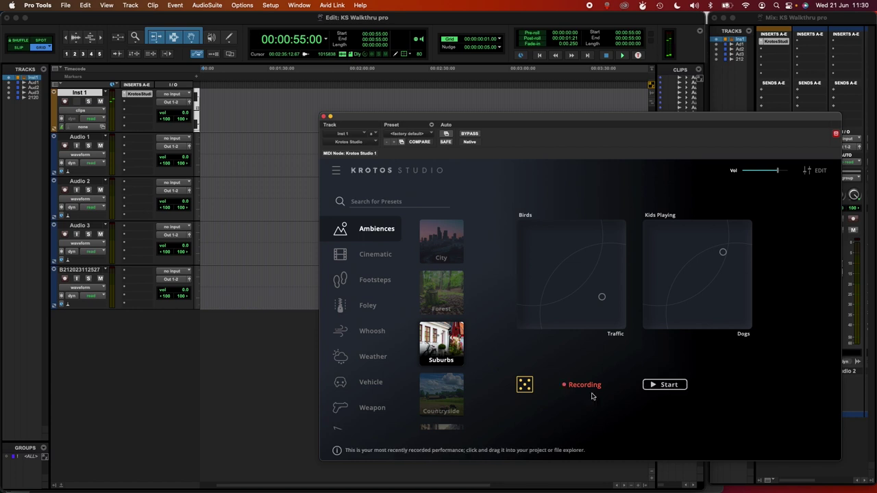
mouse_move(594, 399)
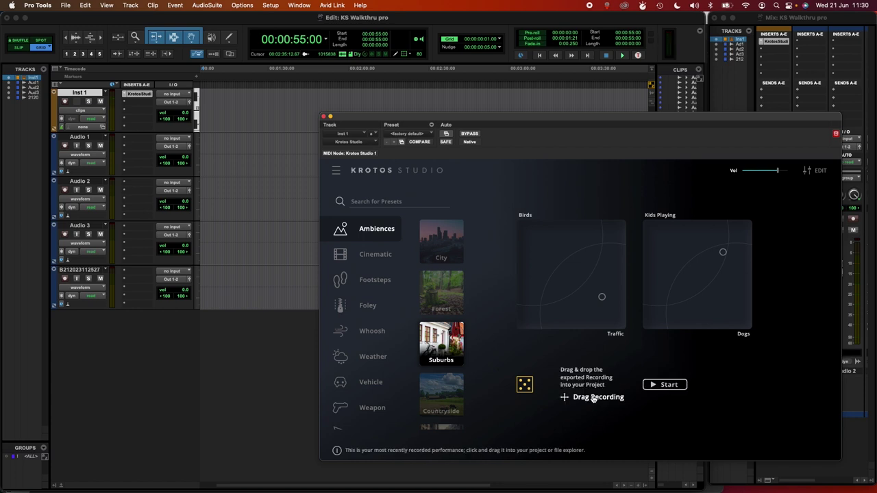
left_click_drag(593, 399, 205, 325)
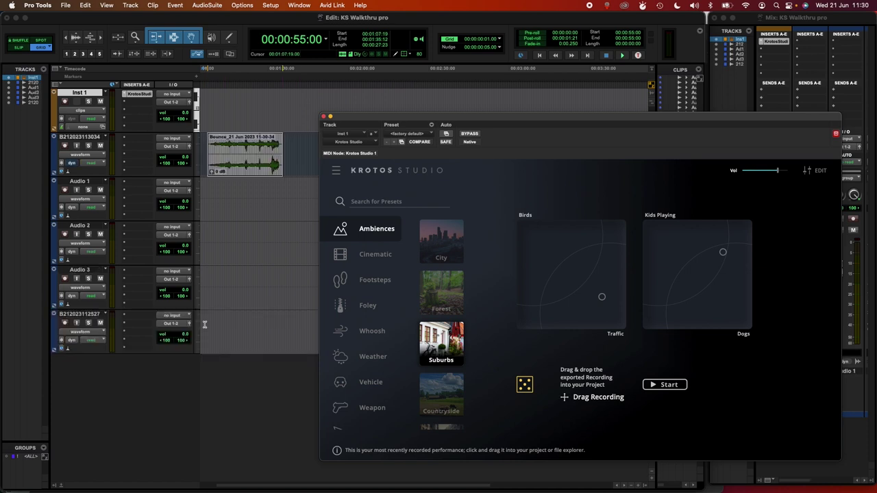
Play back the session, dismiss the Memory Location dialog, and move the Bounce clip to the session start
key("space")
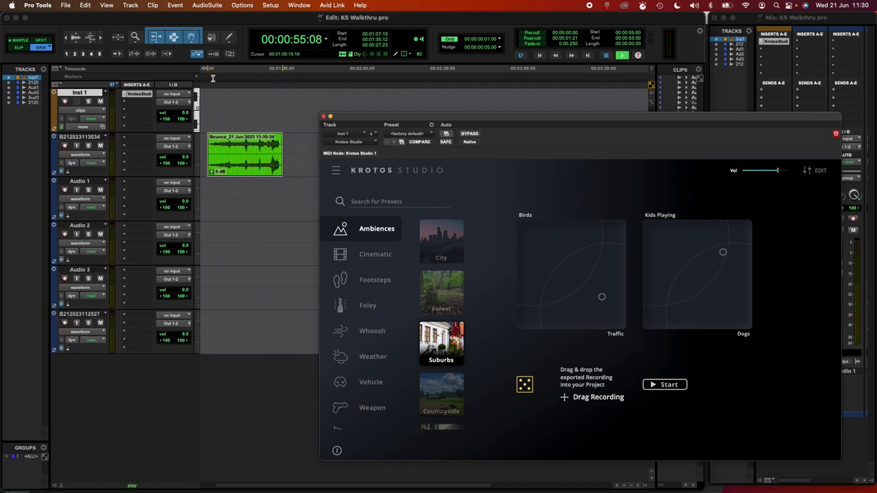
left_click(198, 76)
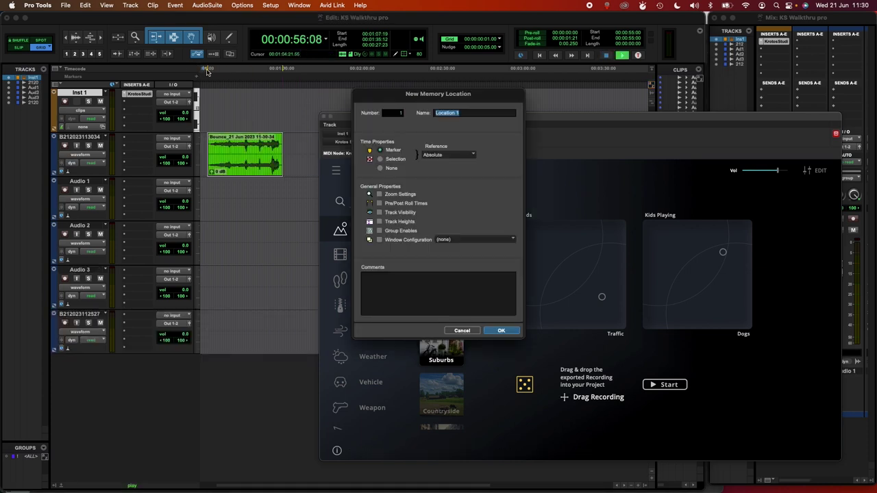
left_click(463, 331)
key("space")
key("space")
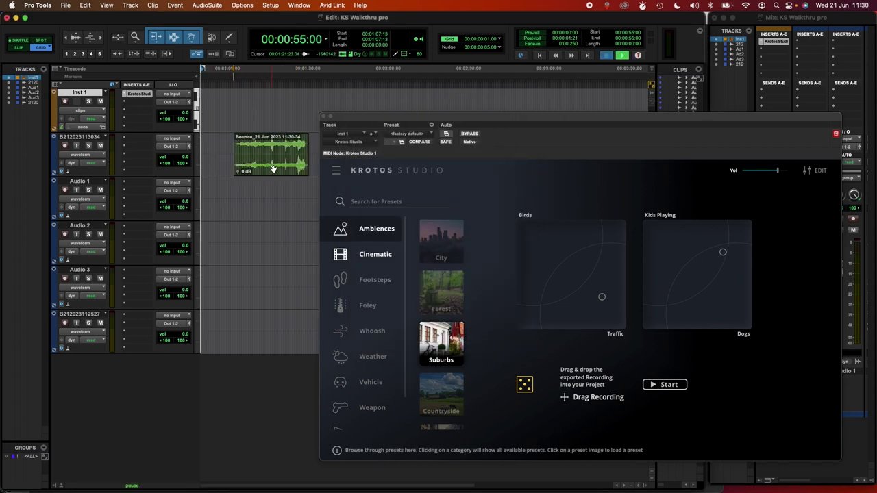
left_click_drag(261, 164, 226, 167)
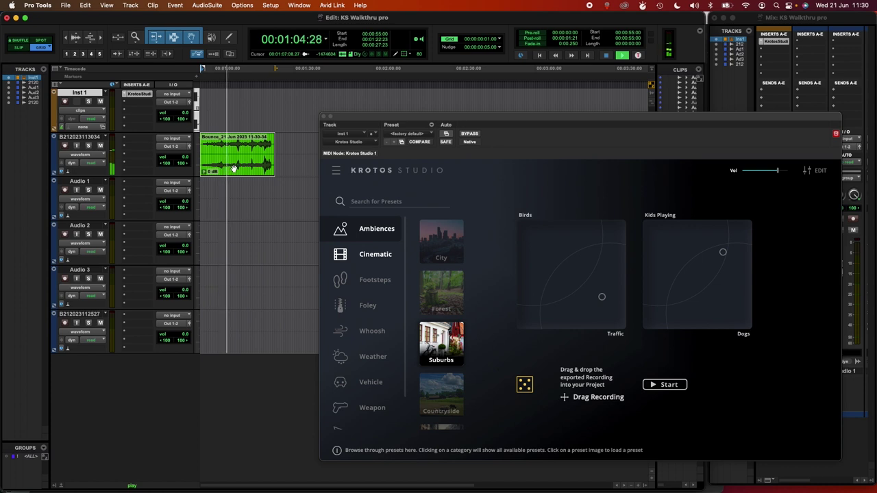
Stop playback and delete the Bounce clip from its track
key("space")
left_click(236, 167)
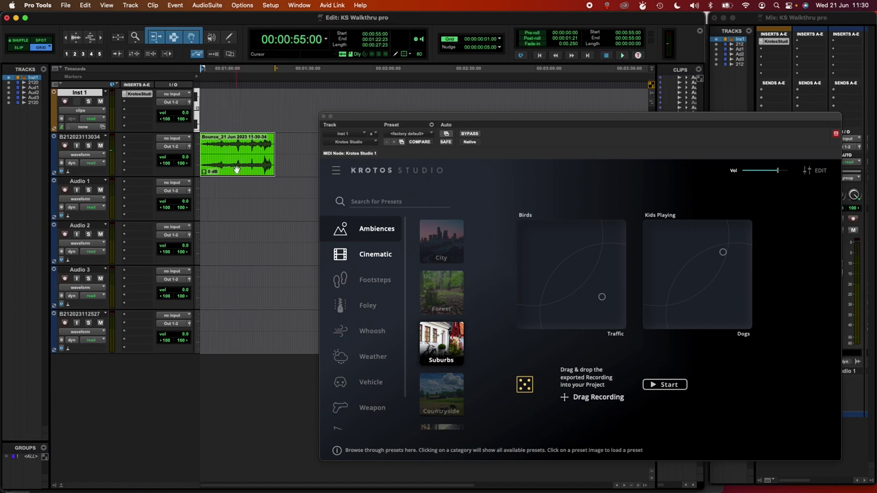
key("Delete")
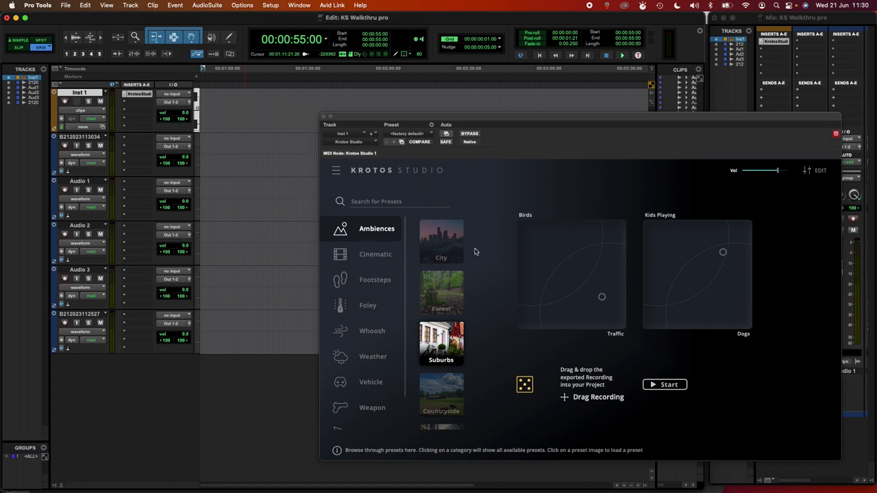
Set Audio 1's input to Krotos CoreEngine1 and Audio 2's to CoreEngine2
left_click(178, 183)
mouse_move(188, 198)
mouse_move(269, 200)
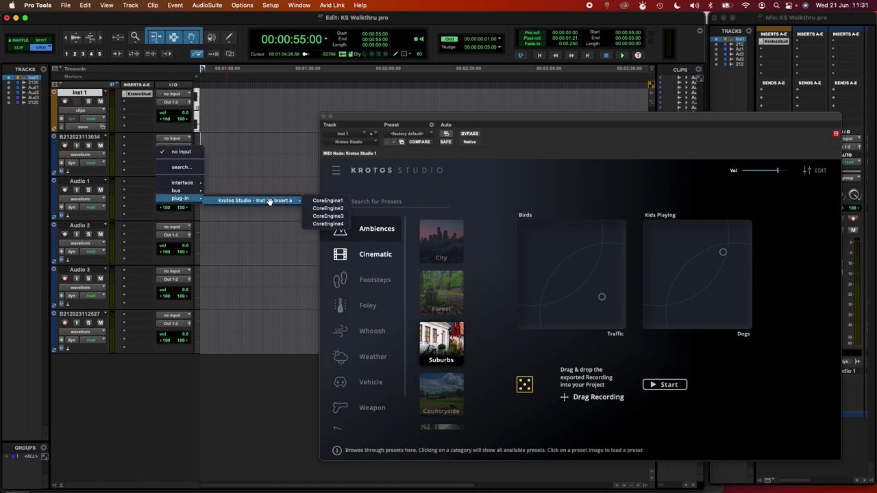
left_click(328, 200)
left_click(172, 182)
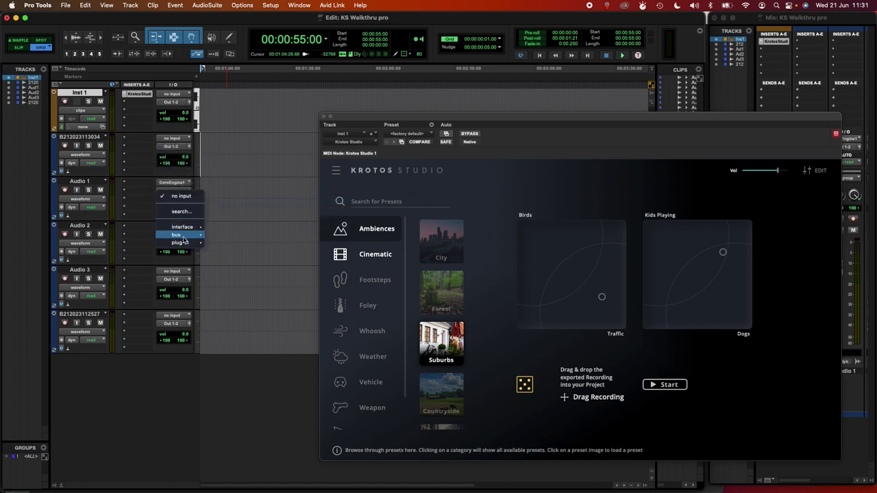
mouse_move(184, 241)
mouse_move(295, 242)
left_click(312, 255)
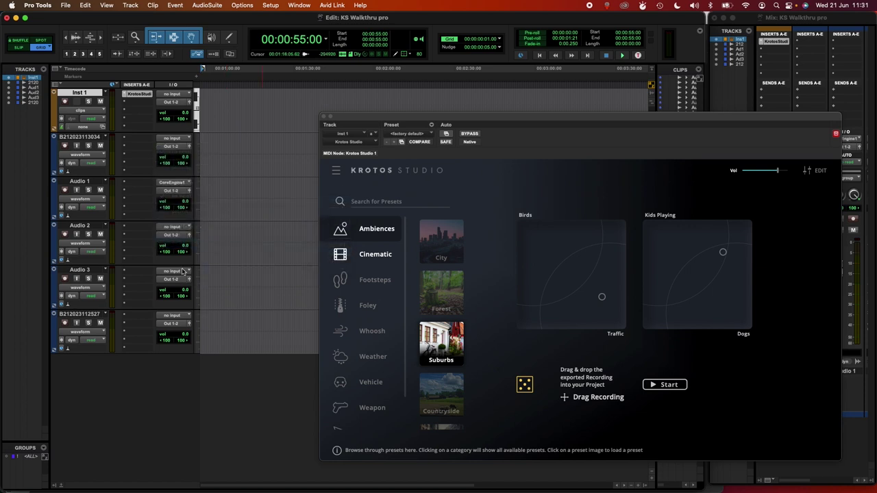
left_click(182, 272)
mouse_move(179, 289)
mouse_move(288, 290)
left_click(318, 302)
left_click(183, 317)
mouse_move(181, 332)
mouse_move(291, 336)
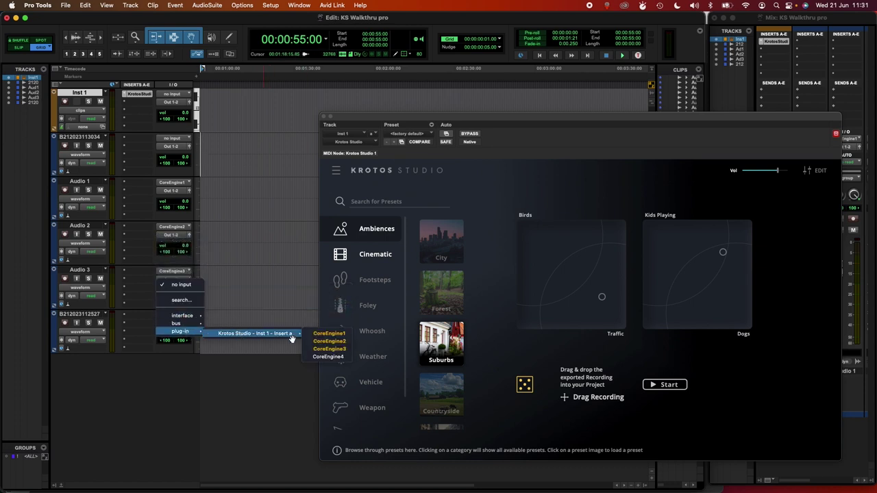
left_click(309, 357)
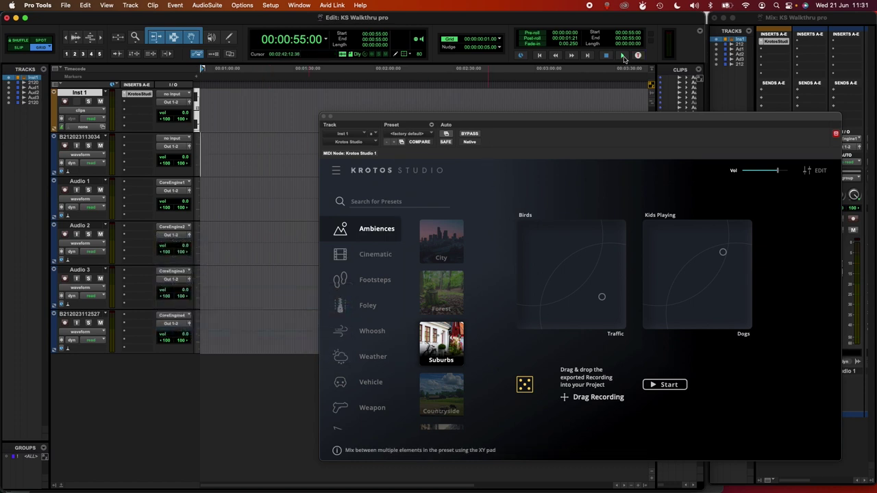
Record-arm Audio 1 and the remaining tracks, then start session recording
left_click(622, 57)
key("Return")
left_click(65, 190)
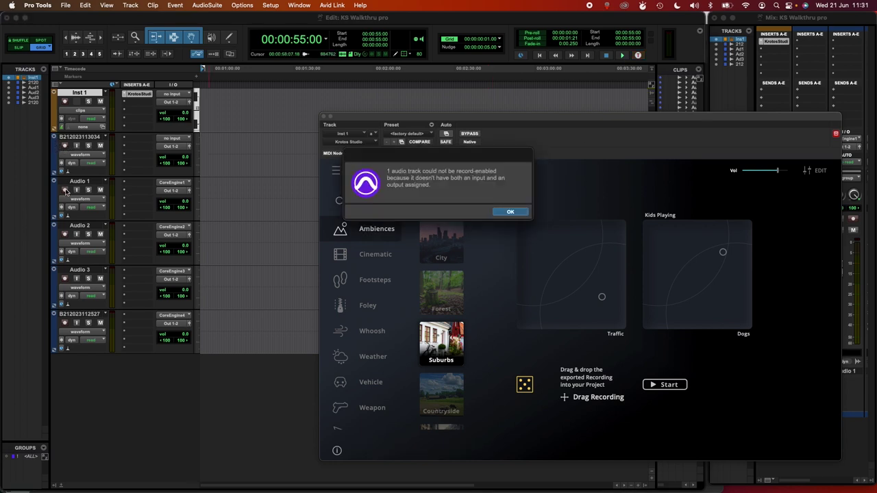
left_click(509, 211)
left_click(65, 234, "alt")
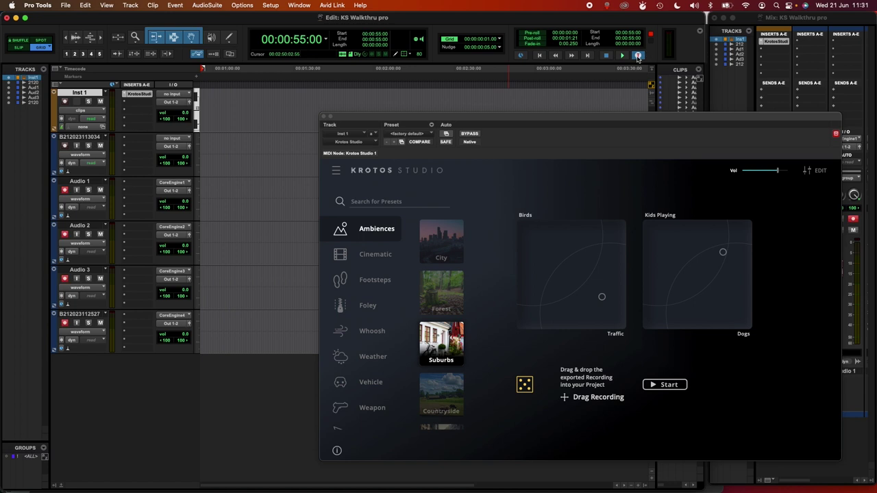
left_click(638, 55)
key("space")
Perform the Suburbs ambience, shifting the Birds/Traffic and Kids Playing blends, then stop Krotos
left_click(660, 384)
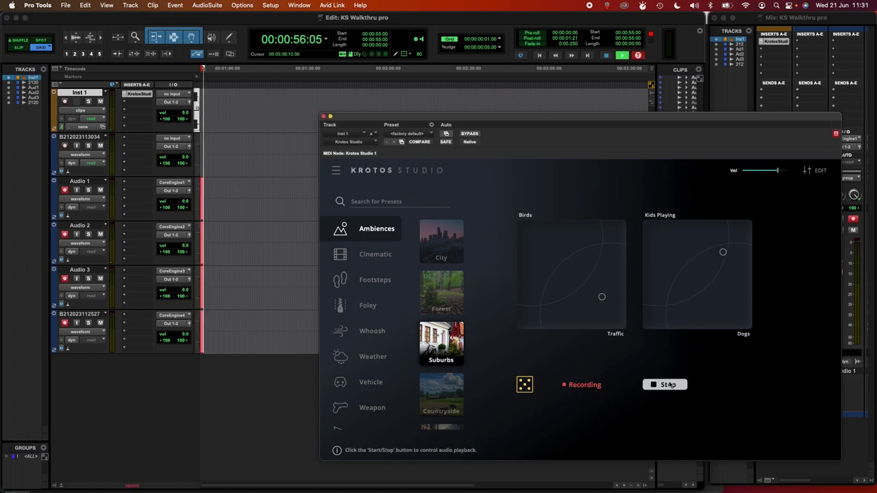
left_click_drag(600, 295, 599, 258)
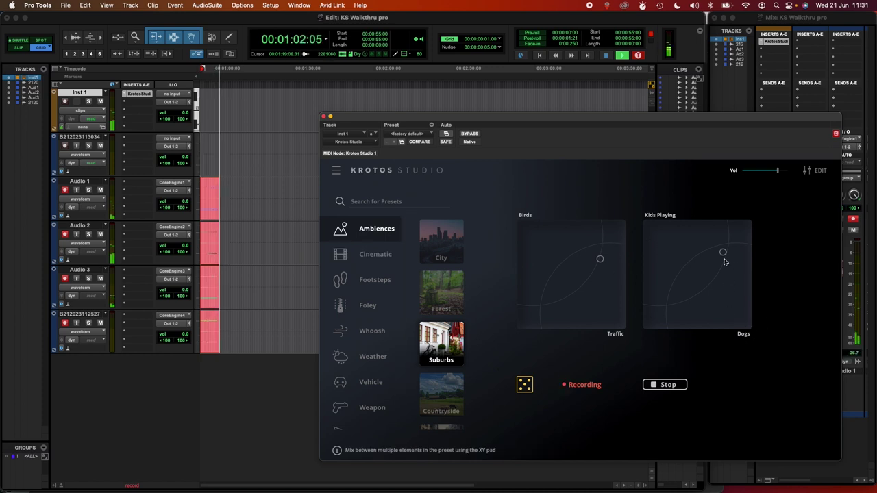
left_click_drag(722, 252, 723, 255)
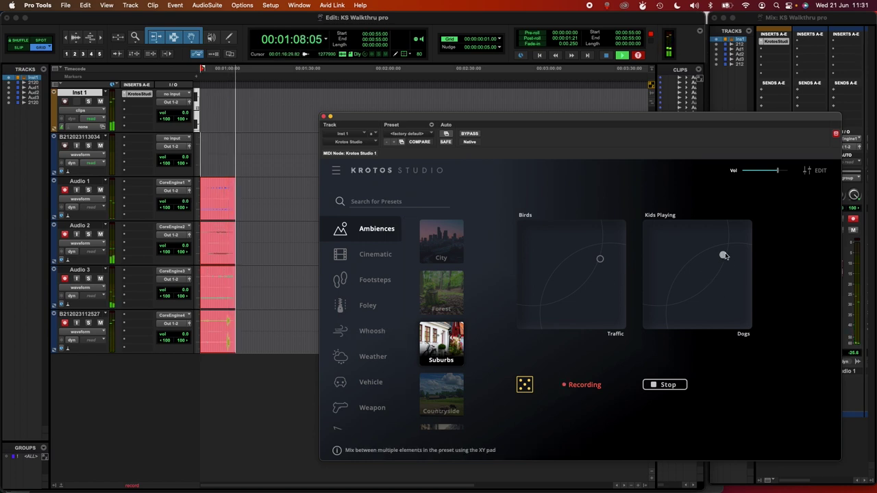
left_click_drag(722, 254, 717, 260)
left_click_drag(600, 259, 593, 253)
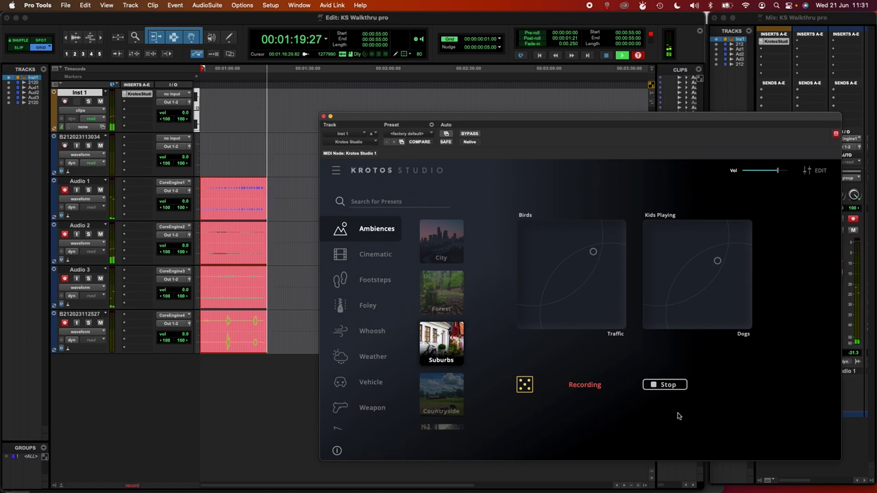
left_click(663, 384)
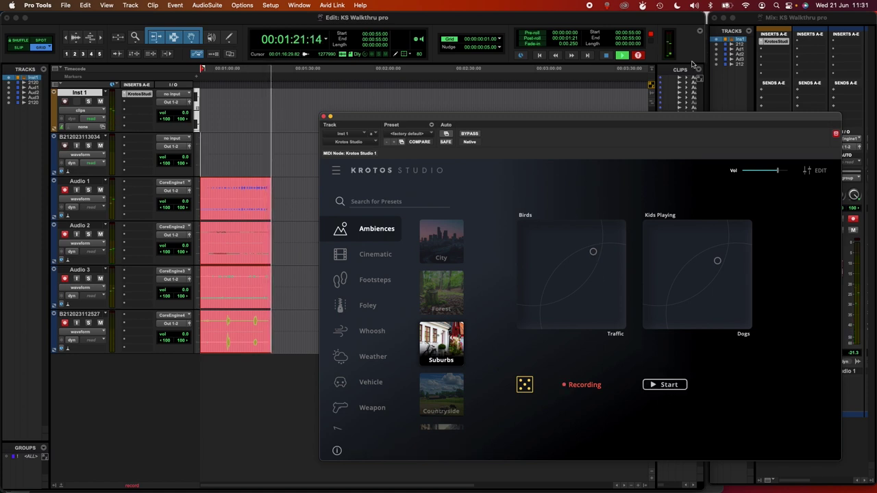
Stop session recording and bring up Krotos Studio's Cinematic presets
left_click(606, 55)
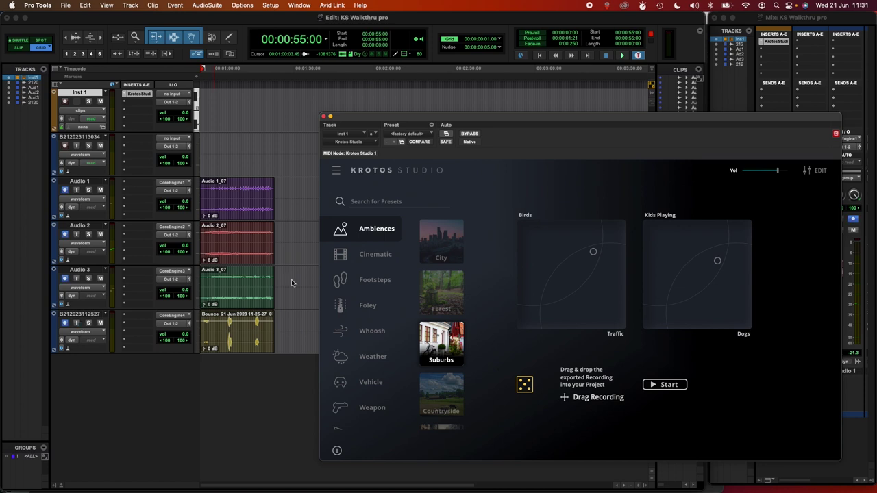
left_click_drag(368, 117, 366, 115)
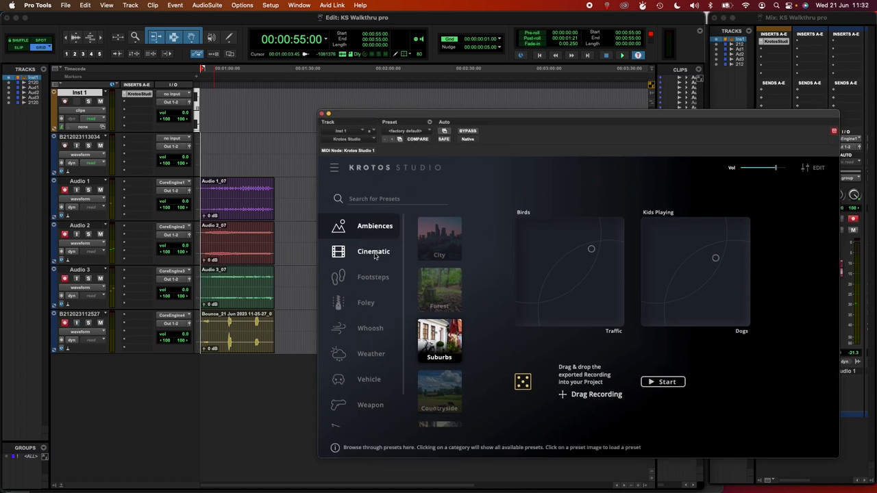
left_click(375, 255)
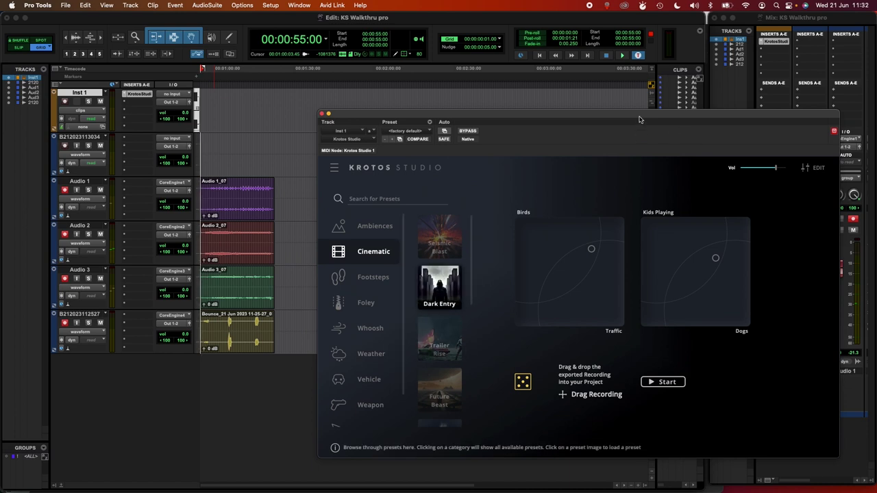
left_click_drag(641, 118, 661, 114)
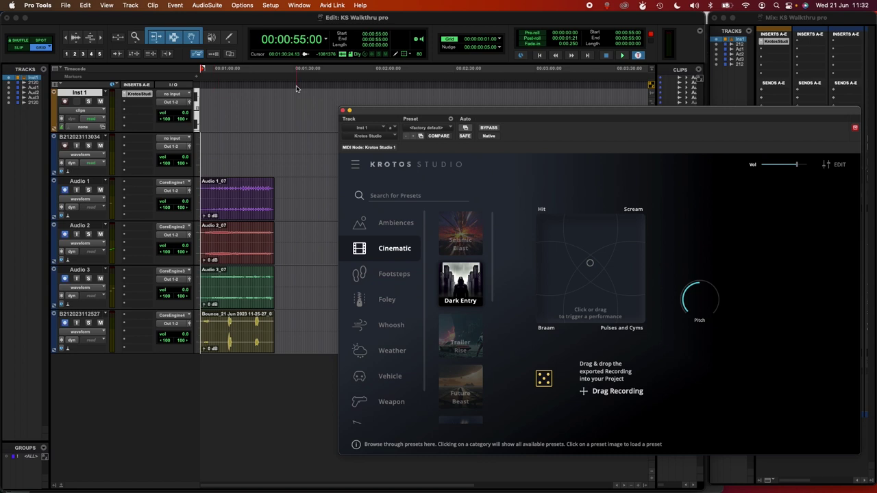
Move the four recorded clips later on the timeline and start session recording
left_click(237, 216)
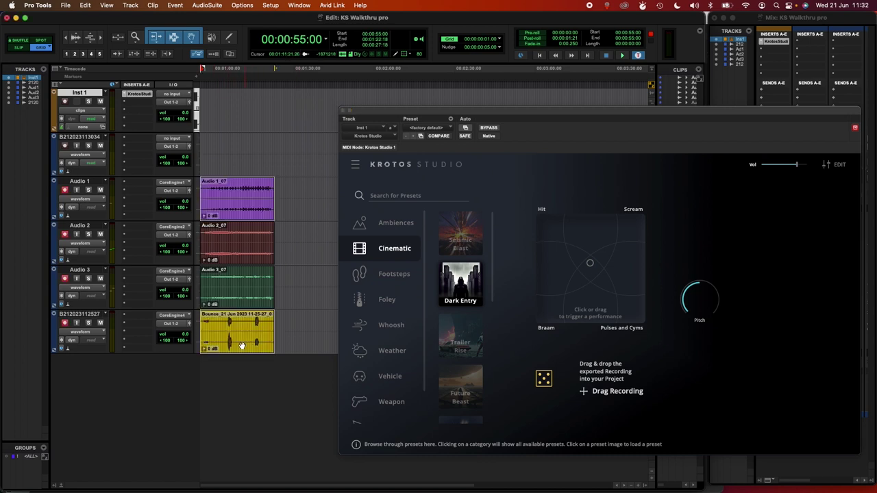
left_click_drag(253, 346, 321, 345)
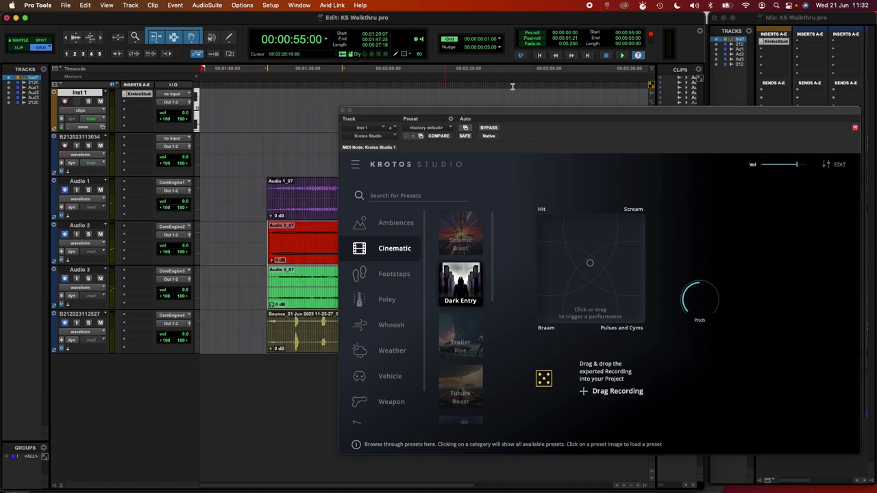
left_click(637, 55)
left_click(622, 55)
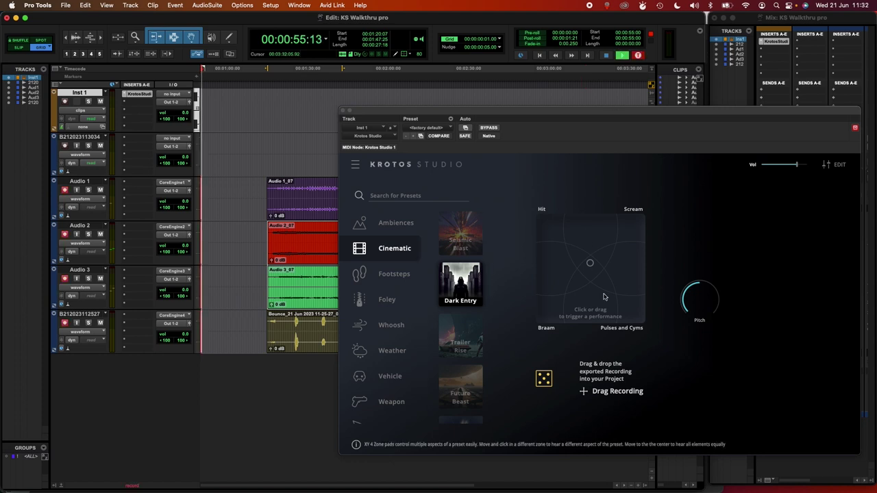
Perform Dark Entry sweeping toward Pulses and Cyms, stop recording, and close Krotos Studio
left_click(588, 261)
left_click_drag(588, 261, 618, 298)
left_click(598, 376)
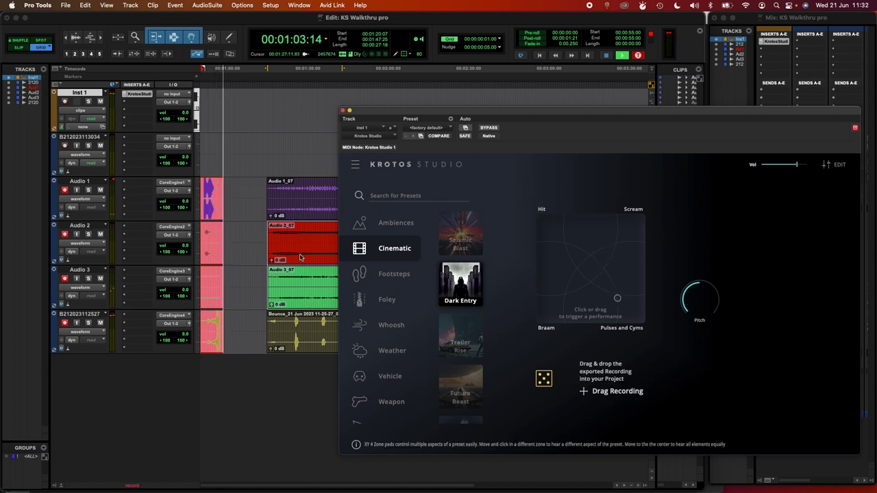
key("space")
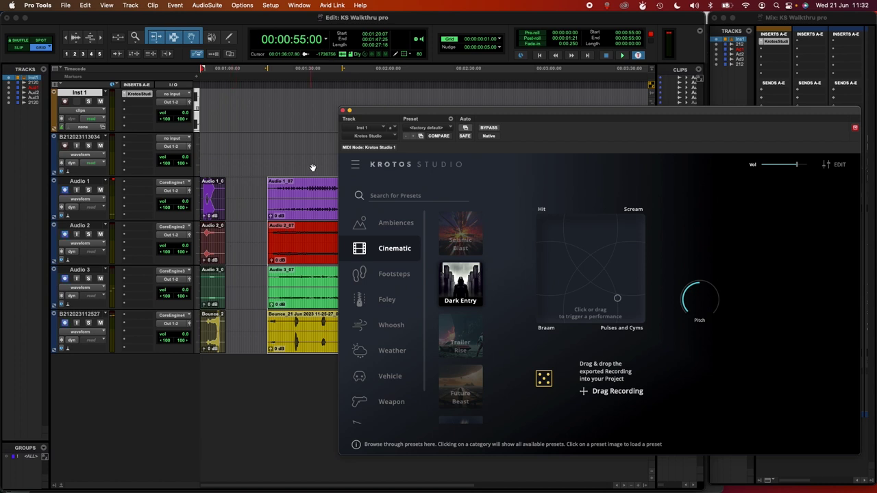
left_click(342, 111)
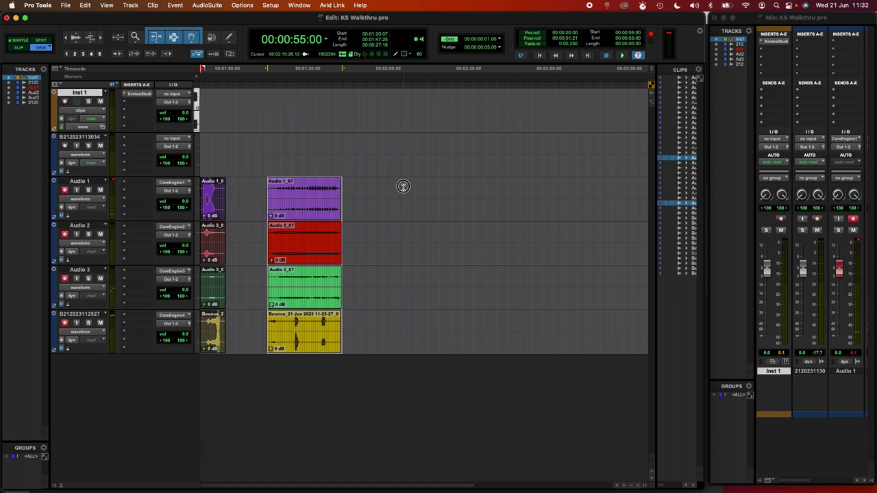
Select an empty range on Audio 1 and open Krotos Studio from AudioSuite > Instrument
left_click_drag(403, 186, 600, 185)
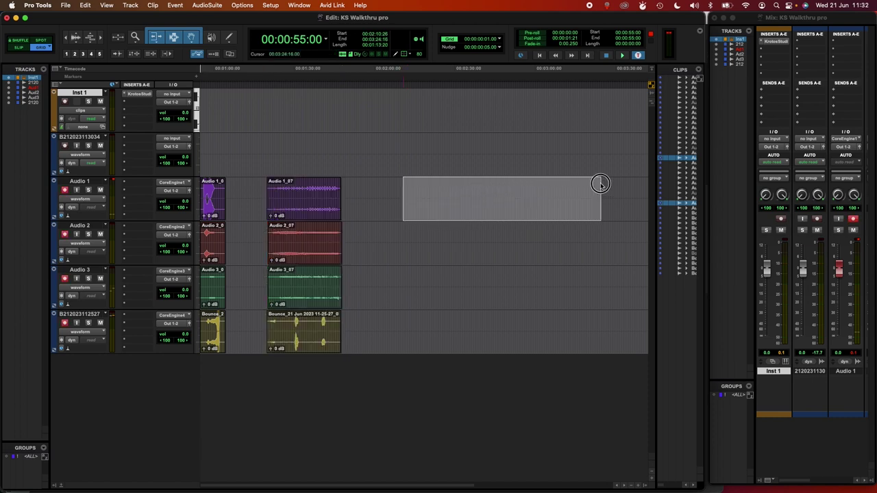
left_click(207, 4)
mouse_move(226, 112)
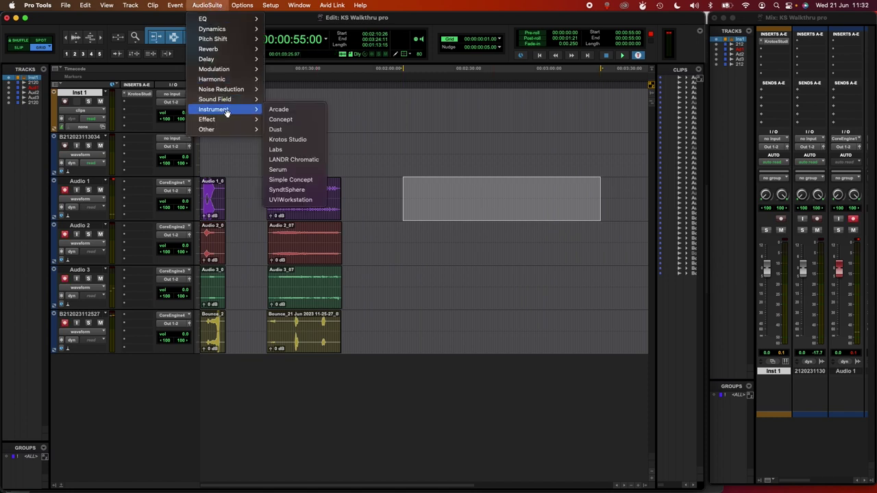
left_click(301, 139)
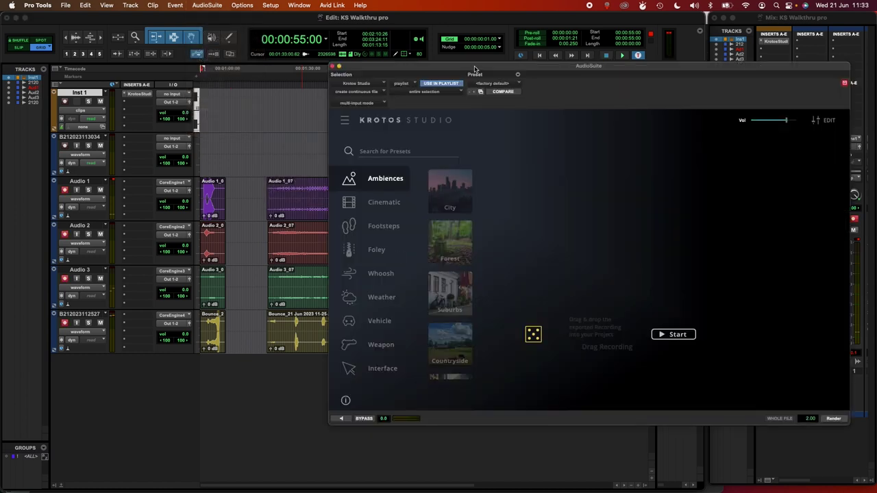
left_click_drag(475, 69, 636, 71)
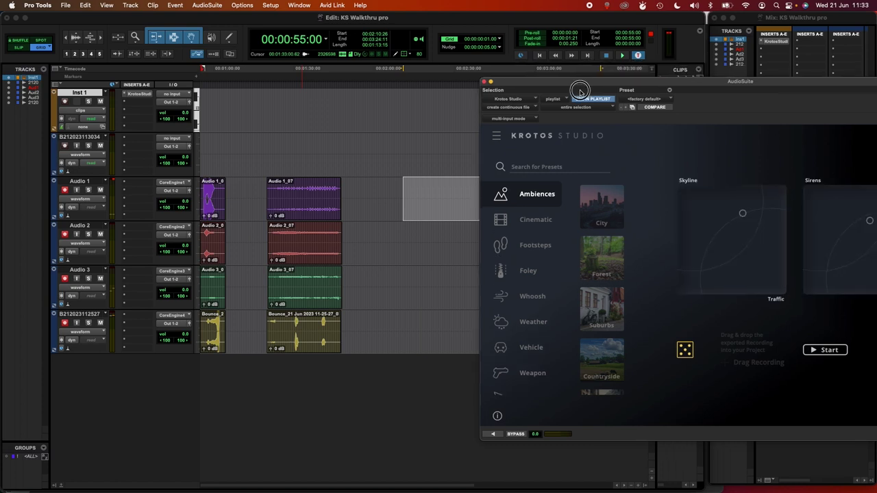
Load the Wind Trees preset from Krotos Studio's Weather category
left_click_drag(591, 73, 299, 107)
left_click(236, 344)
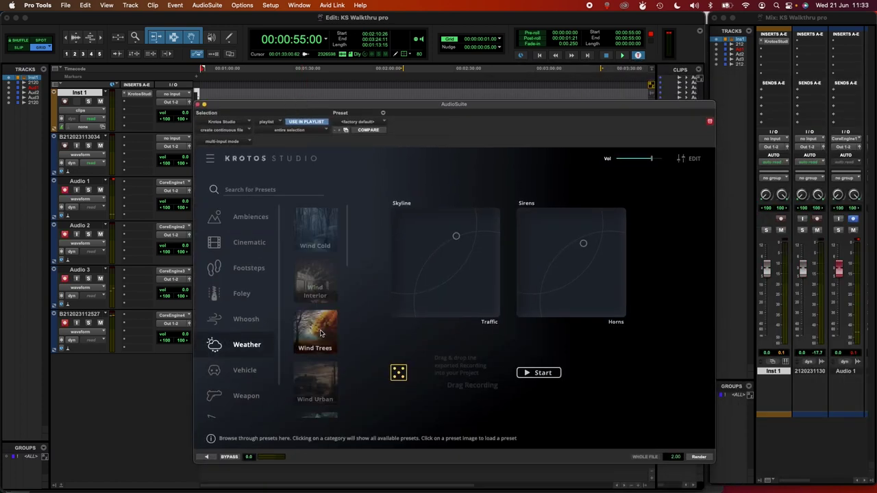
scroll(319, 333, "down", 2)
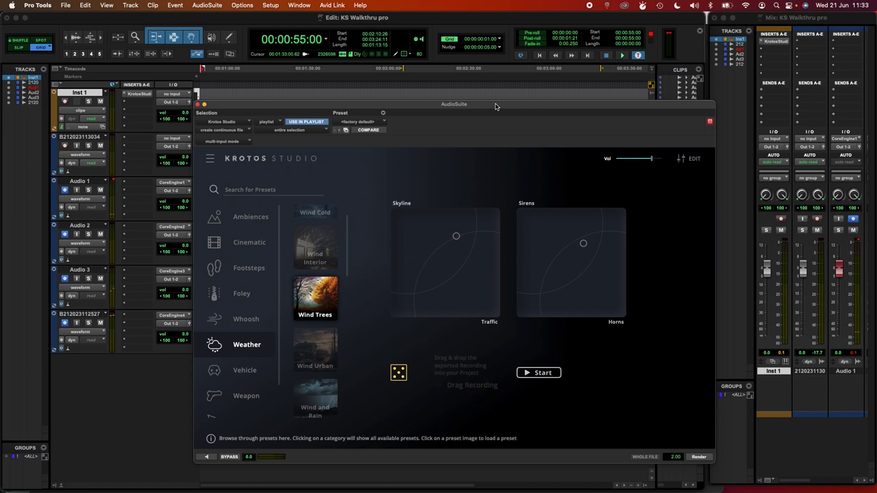
key("space")
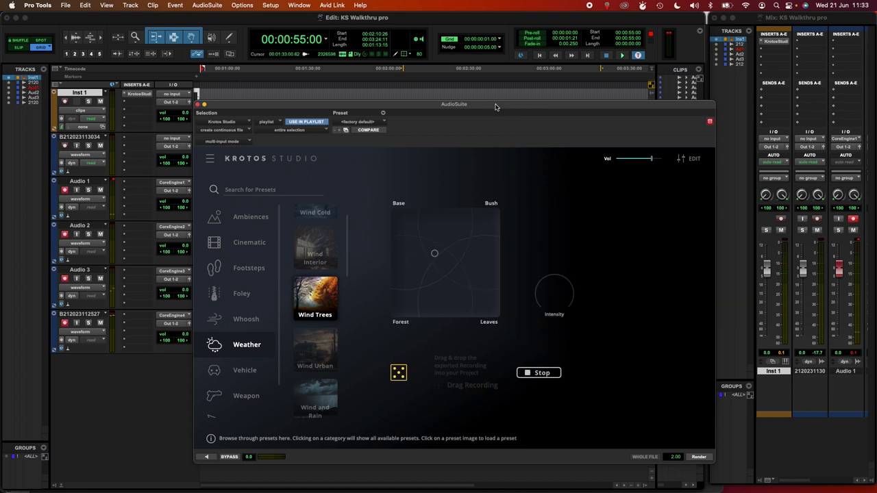
left_click_drag(496, 107, 589, 108)
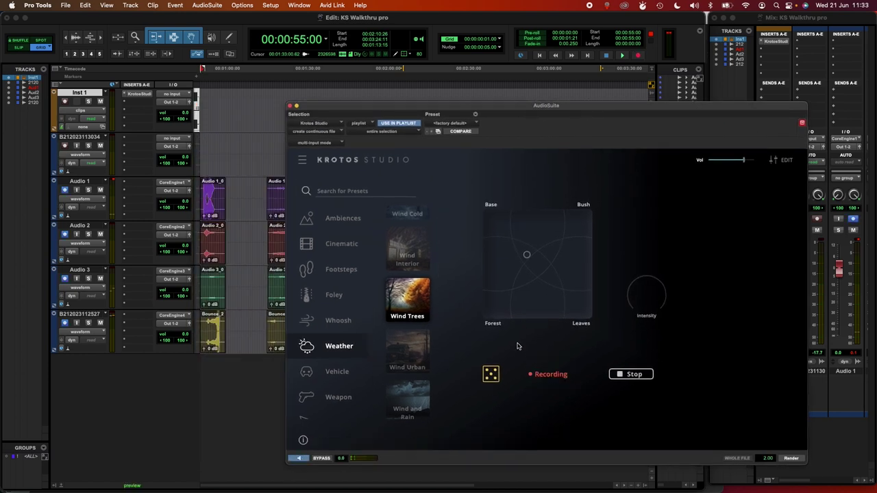
Raise Intensity to 0.42, blend the wind toward Bush, and render onto Audio 1's selection
mouse_move(651, 302)
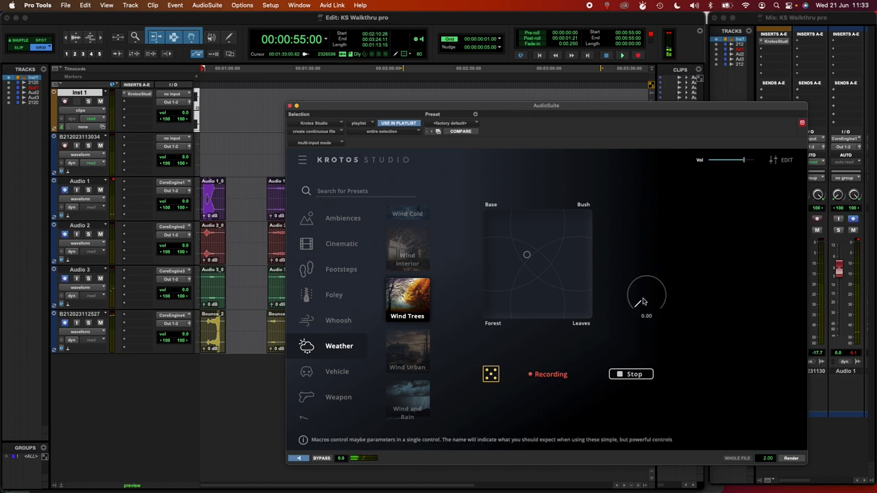
left_click_drag(642, 282, 628, 244)
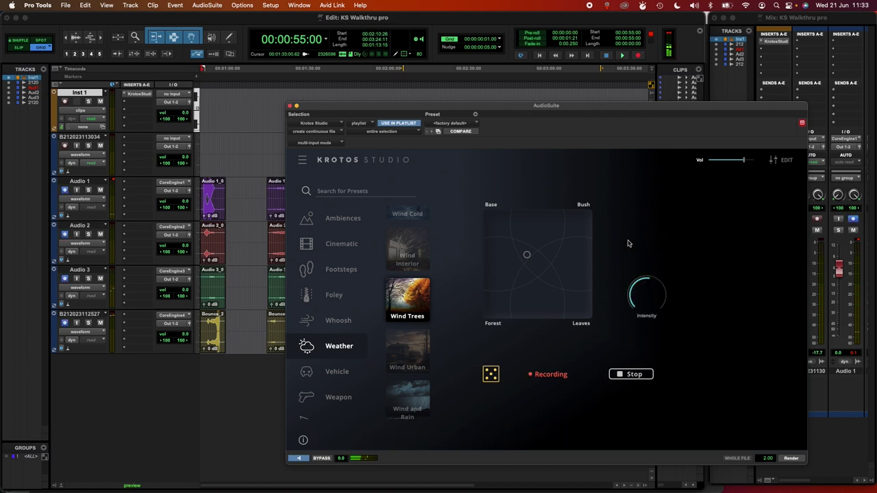
left_click_drag(533, 263, 554, 258)
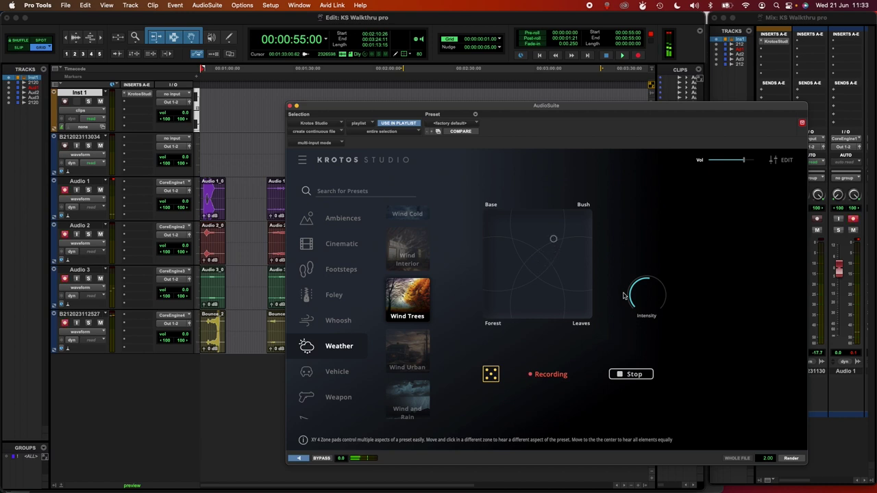
left_click_drag(632, 295, 639, 314)
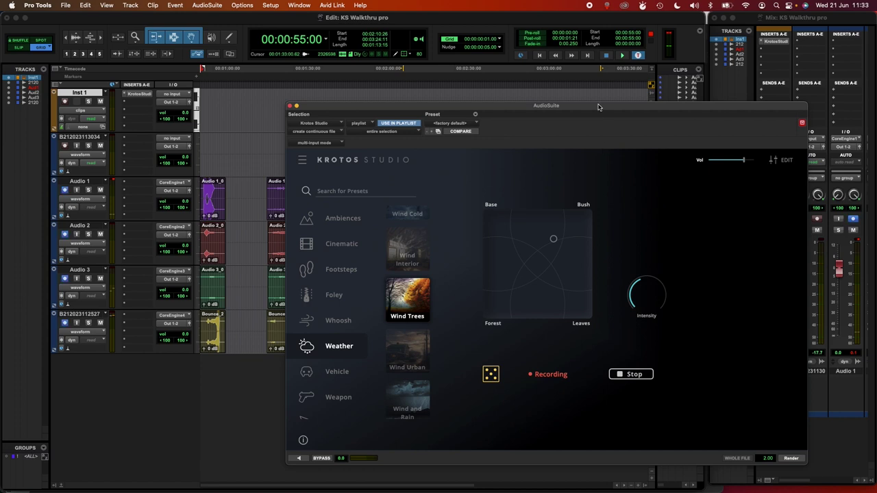
left_click_drag(598, 107, 517, 261)
left_click(637, 444)
left_click_drag(443, 170, 333, 98)
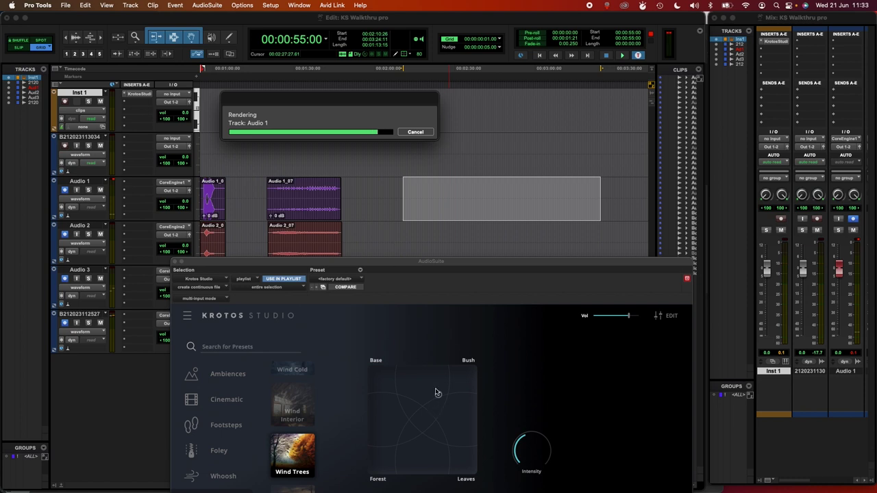
Fade in and out the Audio 1-KrtsStd_01-01 wind clip, then select a range on Audio 2
left_click(176, 262)
left_click(414, 69)
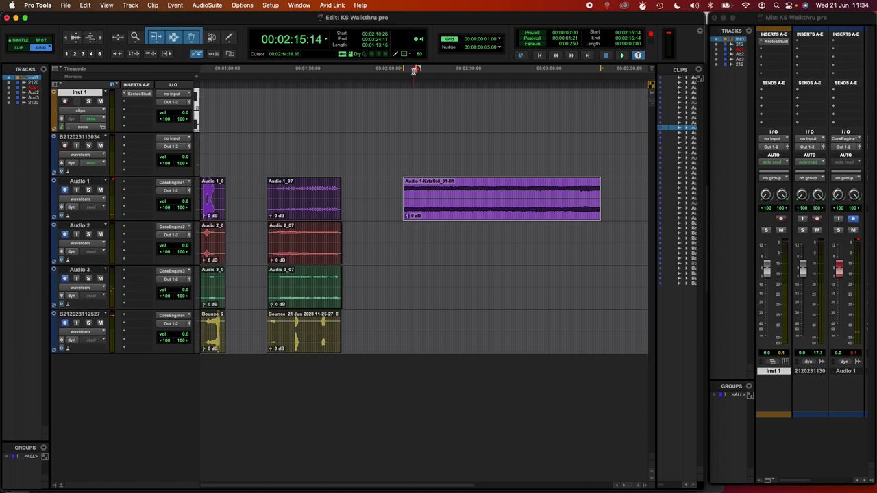
key("space")
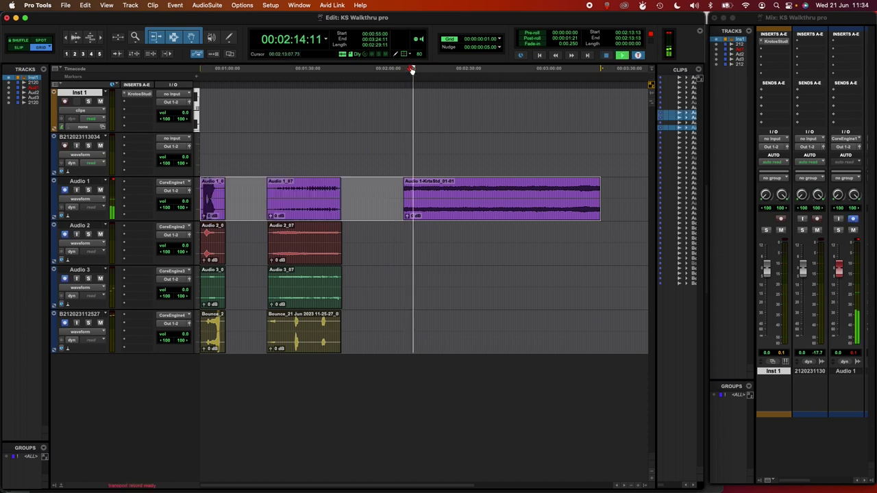
left_click_drag(404, 182, 411, 182)
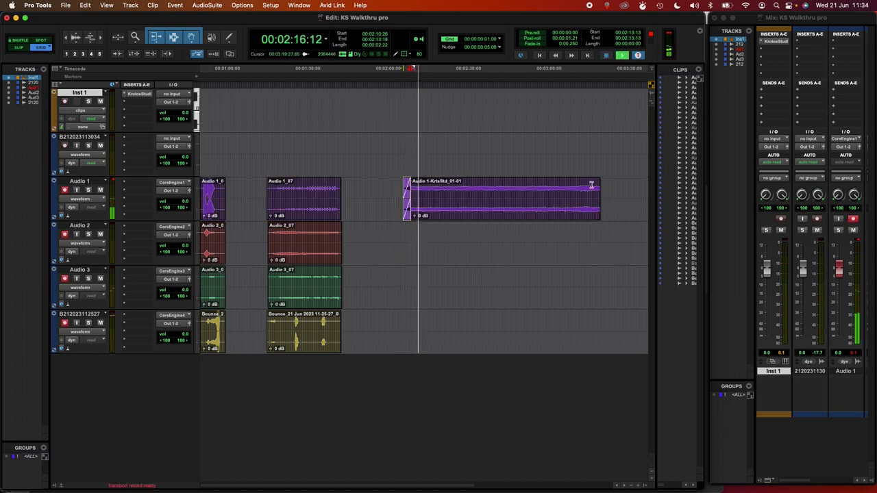
left_click_drag(600, 180, 581, 182)
key("space")
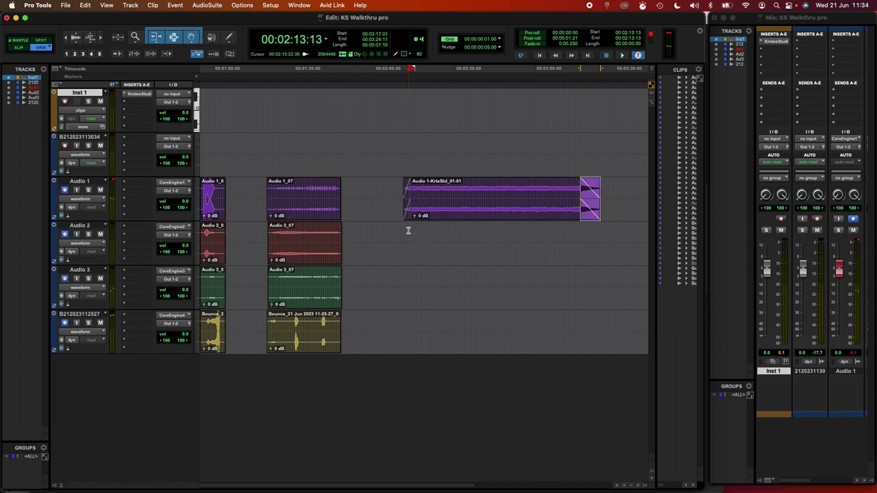
left_click_drag(404, 228, 462, 229)
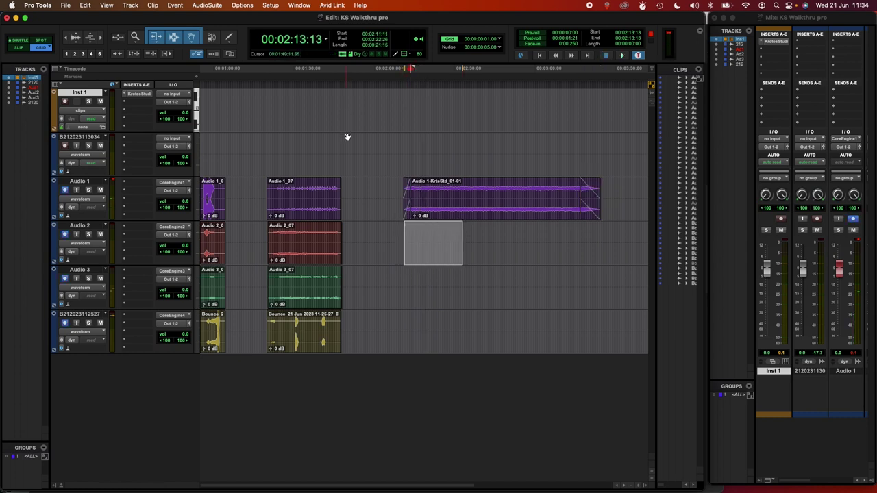
left_click(206, 5)
Open Krotos Studio on the Audio 2 range, search 'wind' and load the Wind Urban preset
mouse_move(233, 109)
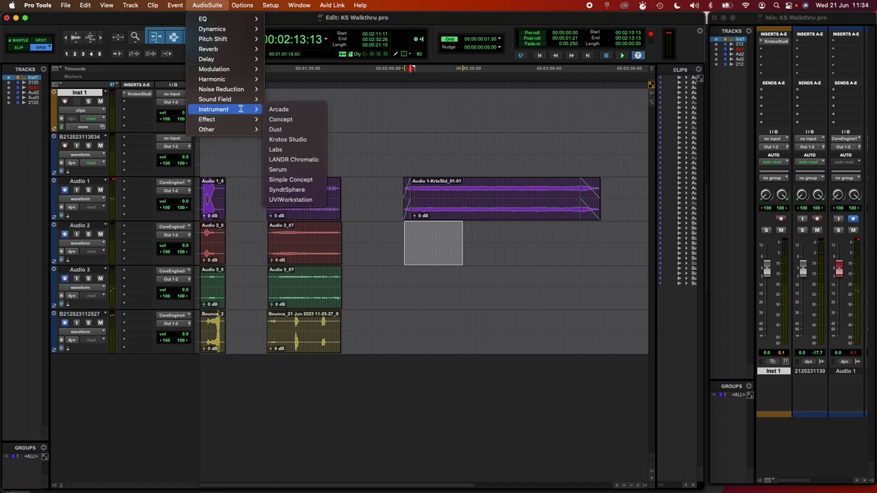
left_click(312, 140)
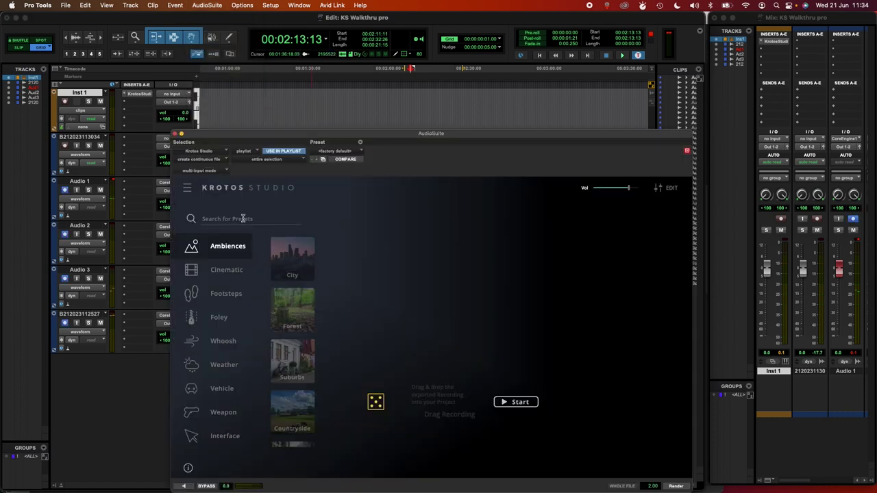
left_click(243, 218)
type("wid")
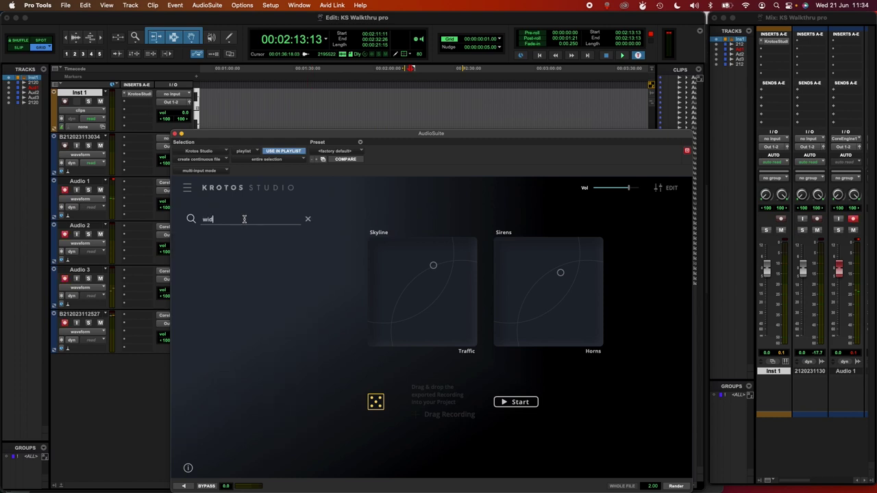
key("BackSpace")
type("nd")
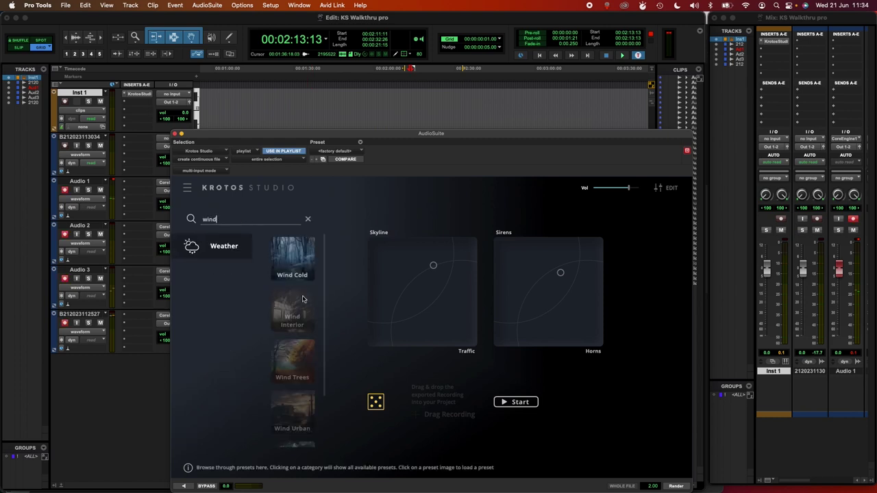
scroll(298, 322, "down", 2)
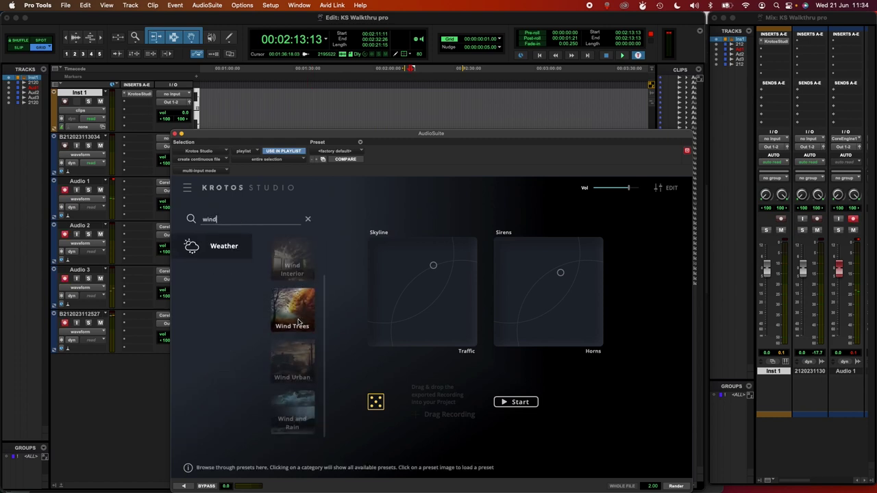
left_click(293, 360)
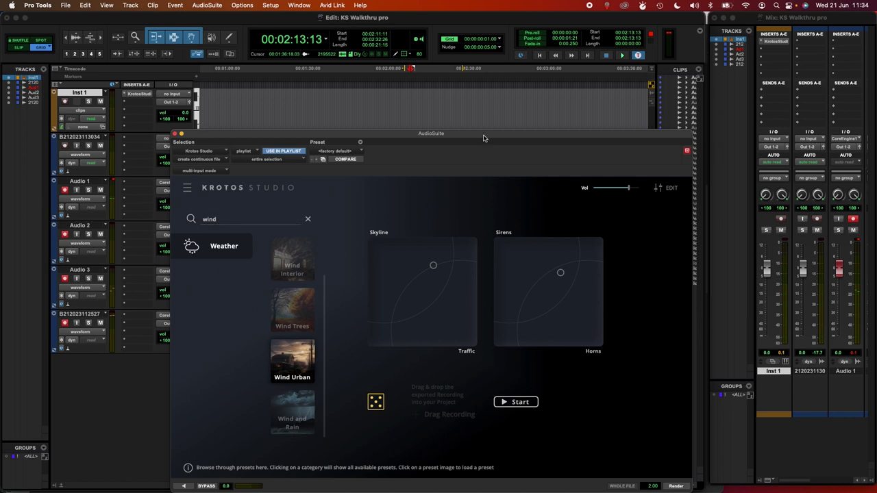
Preview Wind Urban, nudge the XY pad blend upward and raise intensity to 0.56, then stop preview
left_click_drag(483, 138, 494, 104)
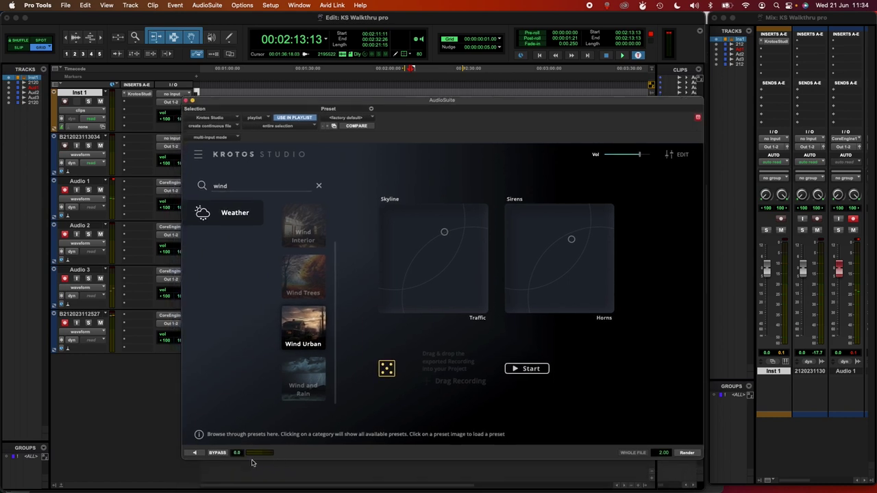
left_click(195, 453)
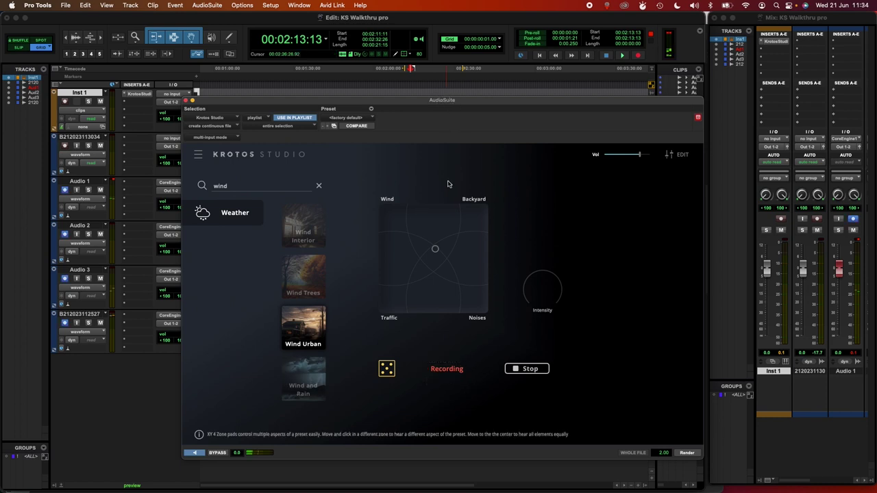
left_click_drag(435, 249, 430, 219)
left_click_drag(525, 281, 562, 216)
left_click_drag(484, 104, 414, 142)
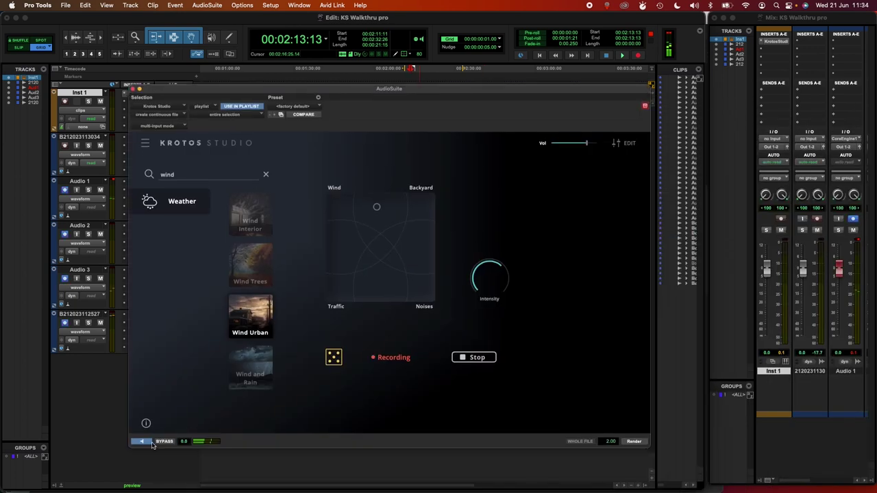
left_click(139, 441)
Render Wind Urban onto the Audio 2 range and add a fade-out to the new clip
left_click(633, 442)
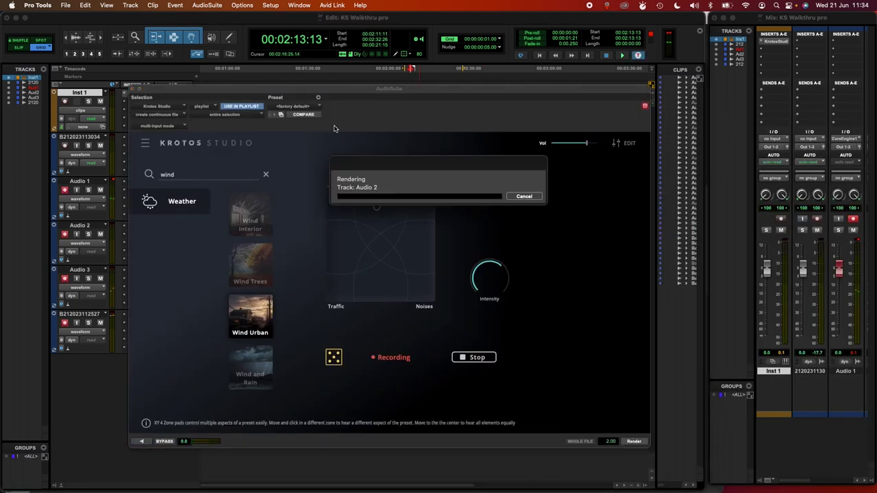
left_click_drag(378, 93, 384, 321)
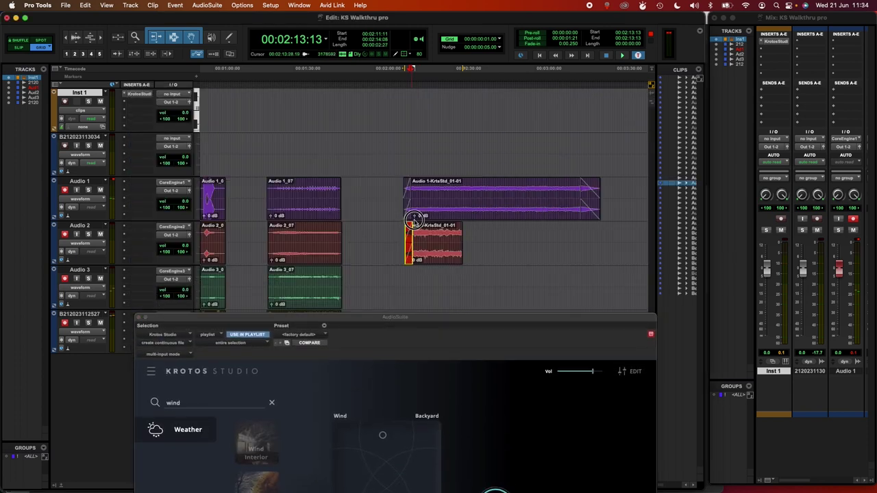
left_click_drag(463, 226, 450, 228)
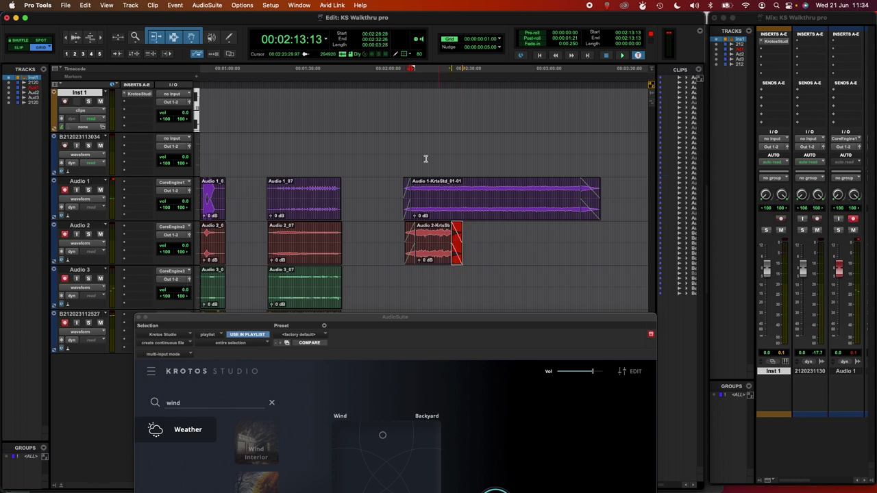
Play back both wind clips from before their start, close the plugin, and lower Audio 1 to -16.1
left_click(401, 82)
key("space")
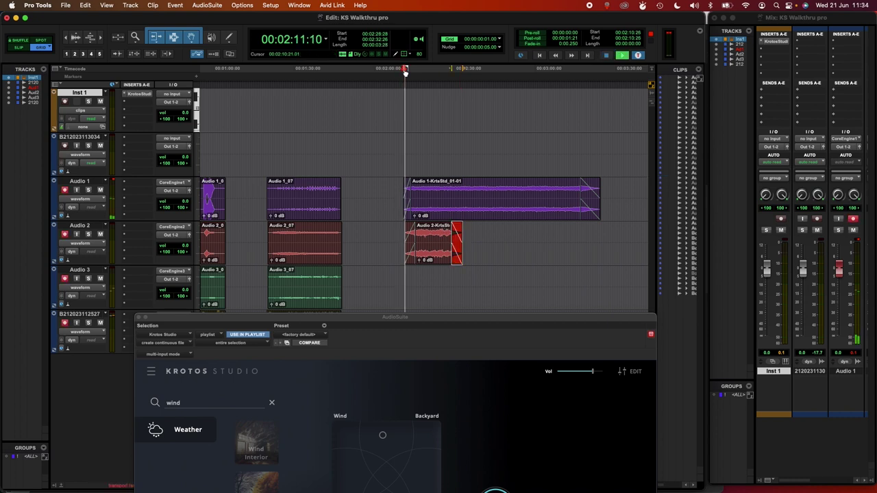
left_click(141, 317)
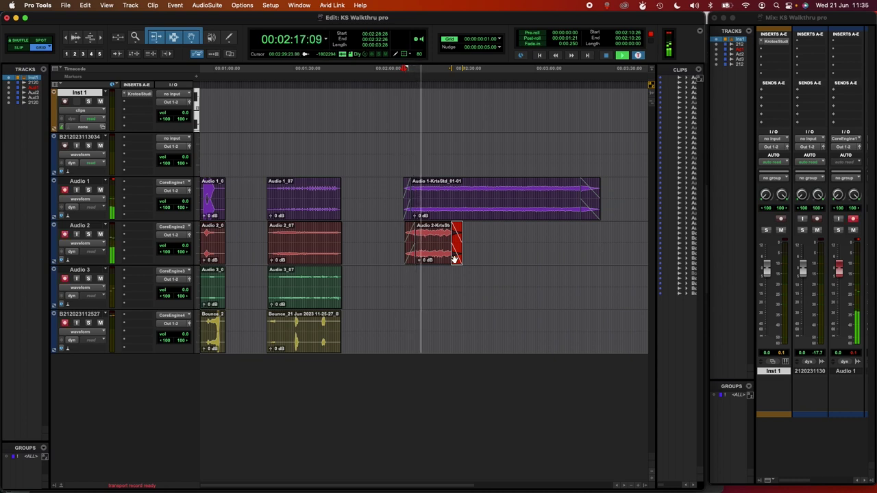
left_click_drag(838, 270, 839, 301)
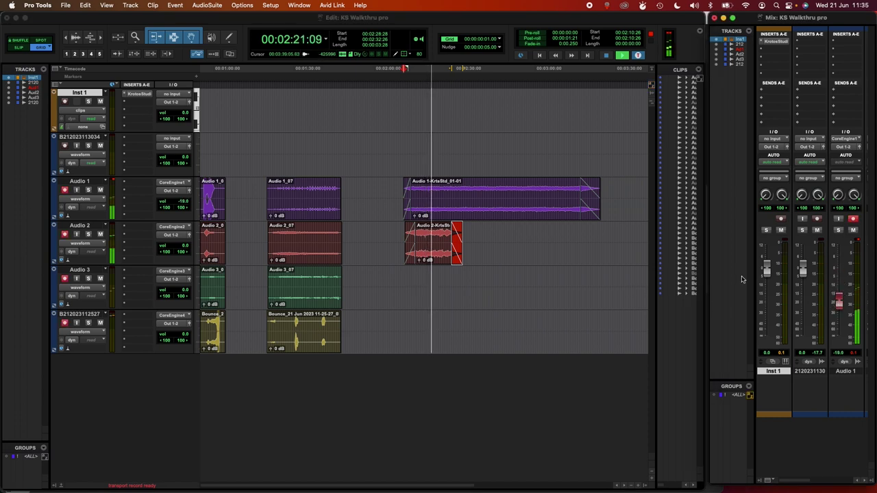